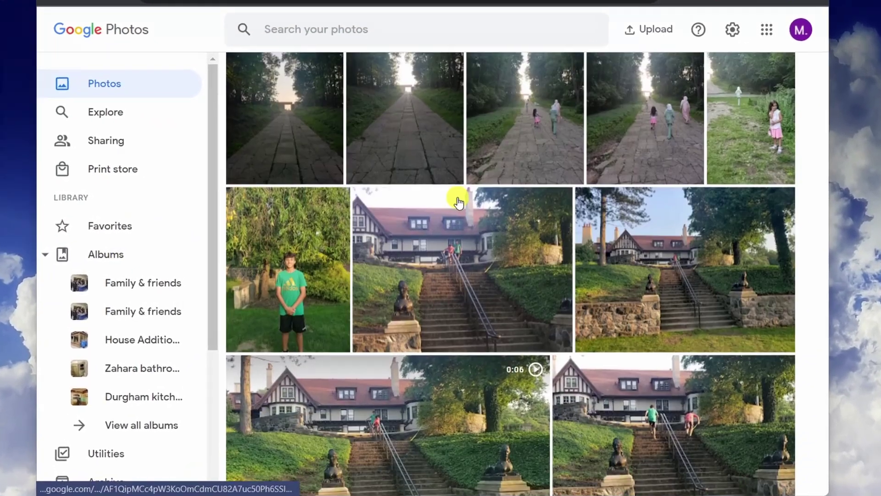
# - Scroll through the Google Photos library and collapse, then re-expand, the albums list
pyautogui.scroll(-10, 459, 202)
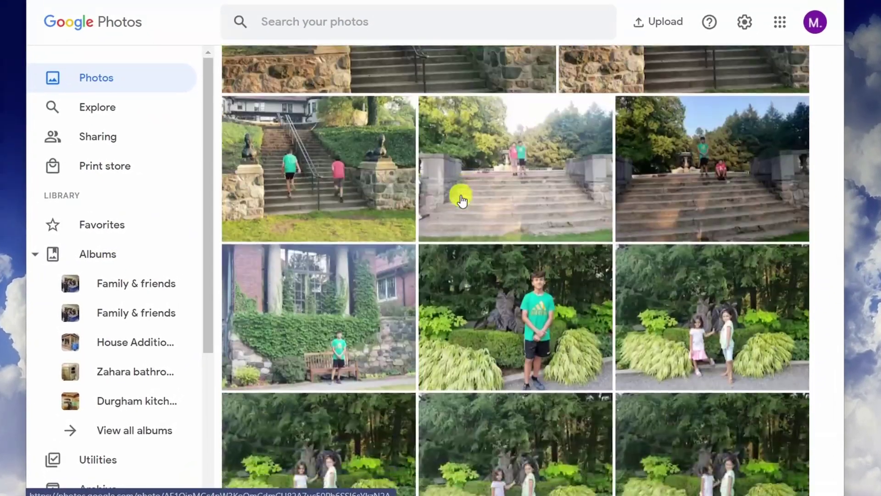
pyautogui.scroll(-10, 461, 199)
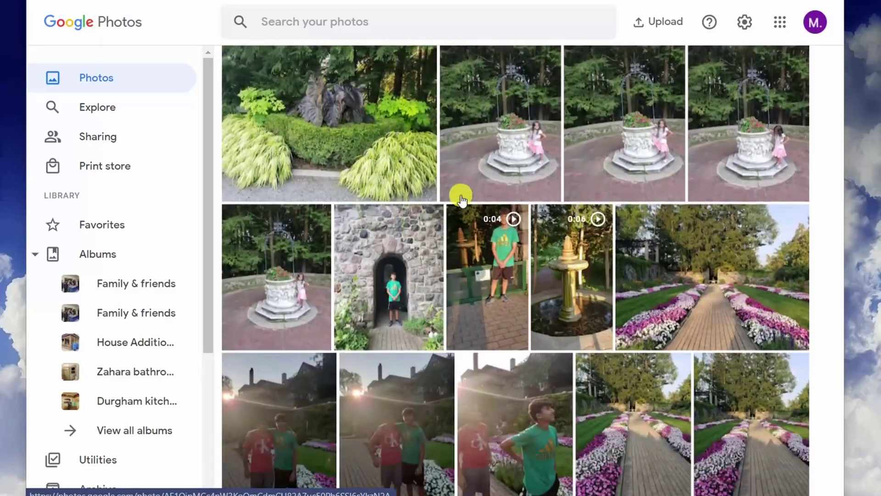
pyautogui.scroll(-7, 462, 200)
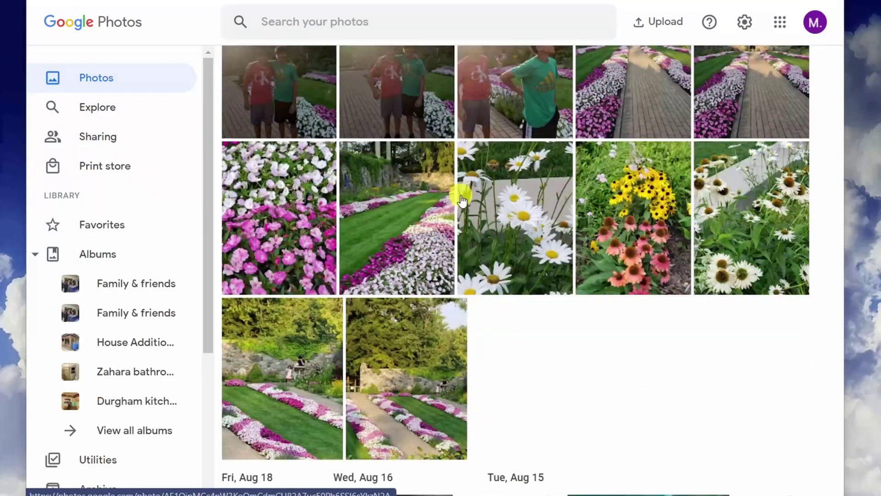
pyautogui.scroll(-5, 461, 200)
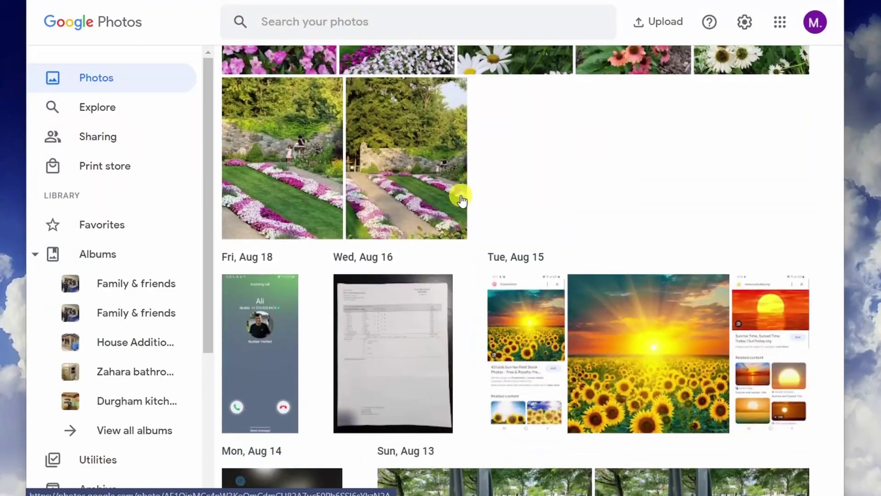
pyautogui.scroll(5, 461, 200)
pyautogui.scroll(10, 461, 200)
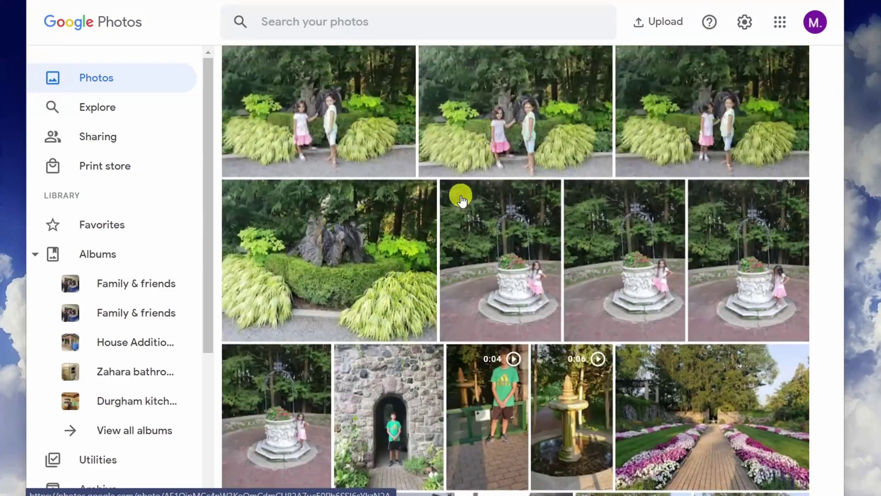
pyautogui.scroll(5, 461, 199)
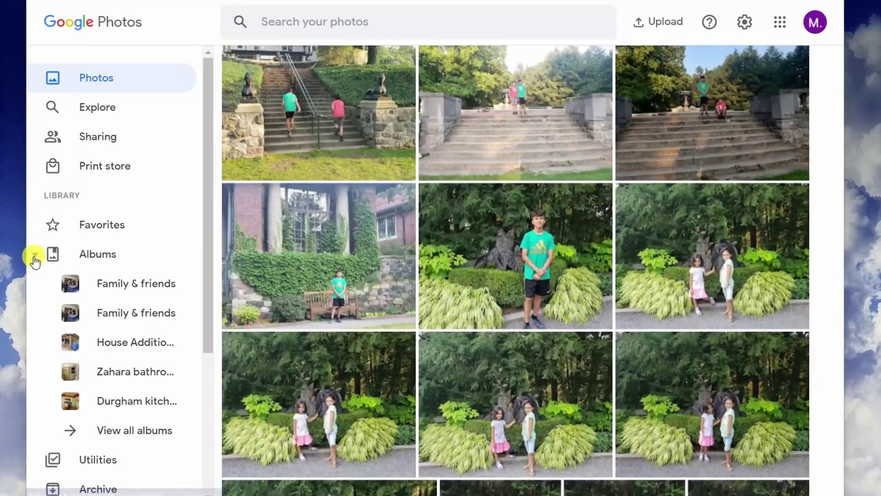
pyautogui.click(35, 255)
pyautogui.click(34, 257)
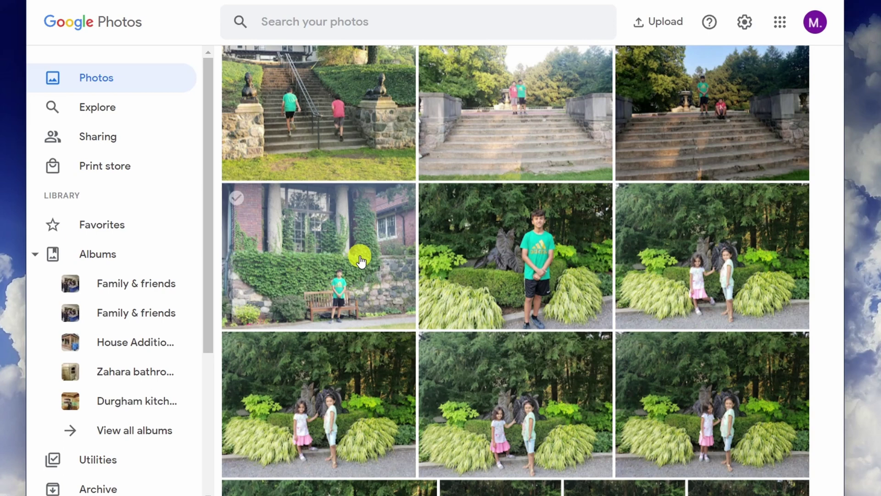
# - Browse the library and view the staircase photo full-size before returning to the library
pyautogui.scroll(-3, 152, 340)
pyautogui.scroll(3, 142, 340)
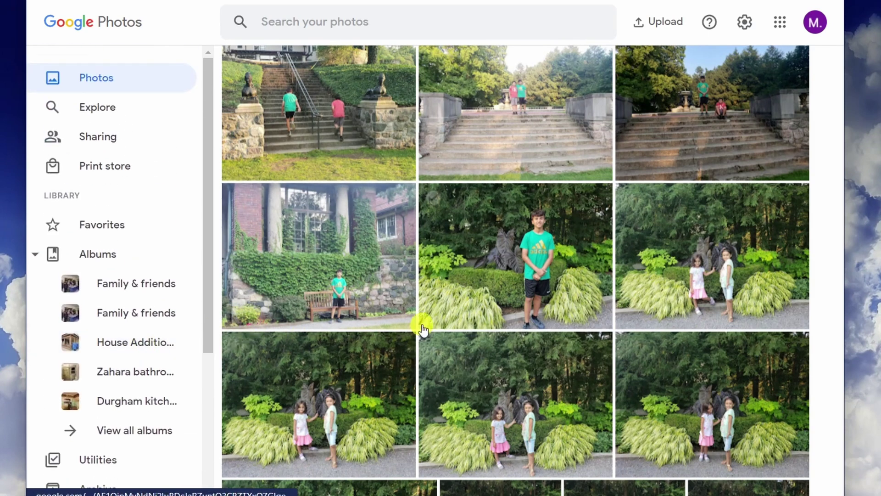
pyautogui.scroll(-5, 422, 324)
pyautogui.scroll(-8, 422, 324)
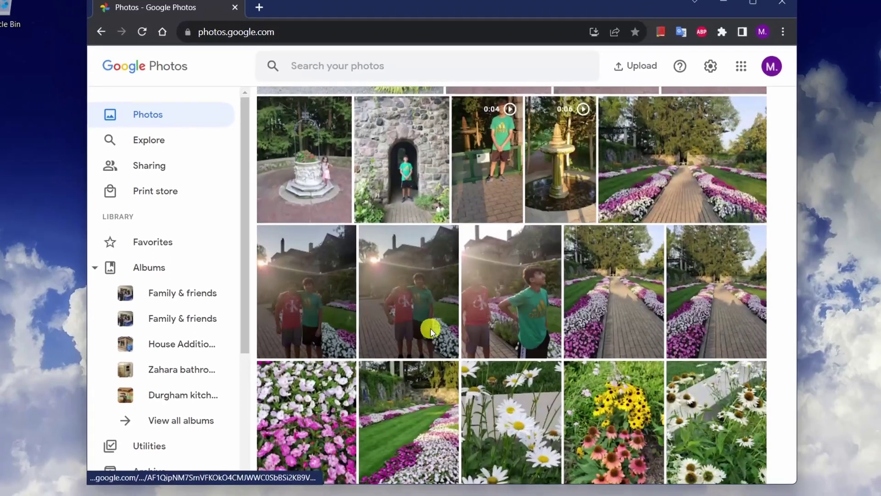
pyautogui.scroll(-5, 427, 330)
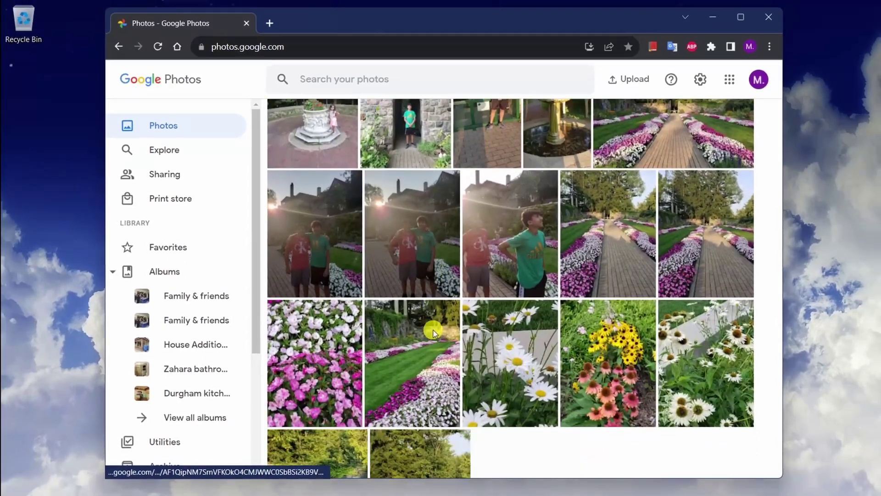
pyautogui.scroll(-1, 433, 332)
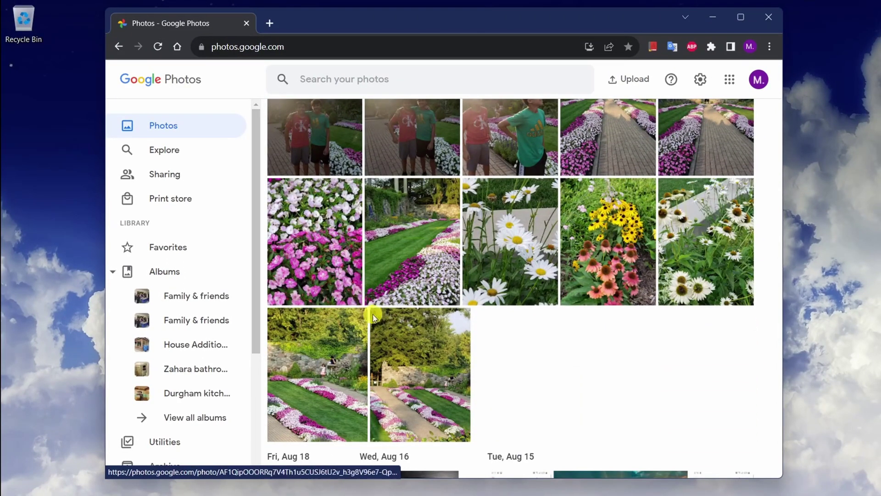
pyautogui.scroll(2, 407, 315)
pyautogui.scroll(10, 406, 315)
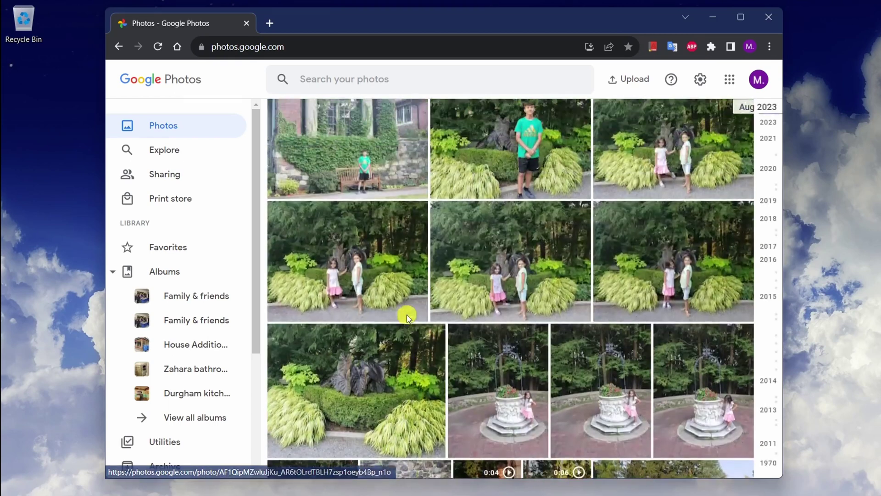
pyautogui.scroll(6, 407, 317)
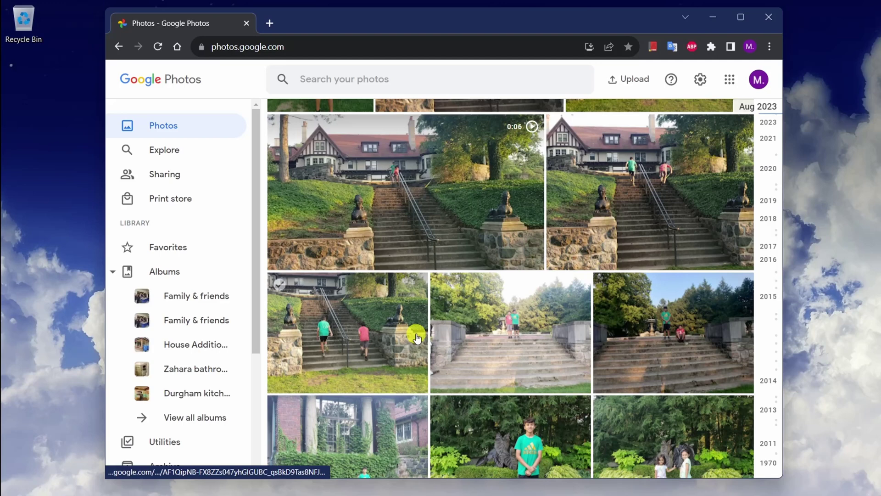
pyautogui.click(513, 339)
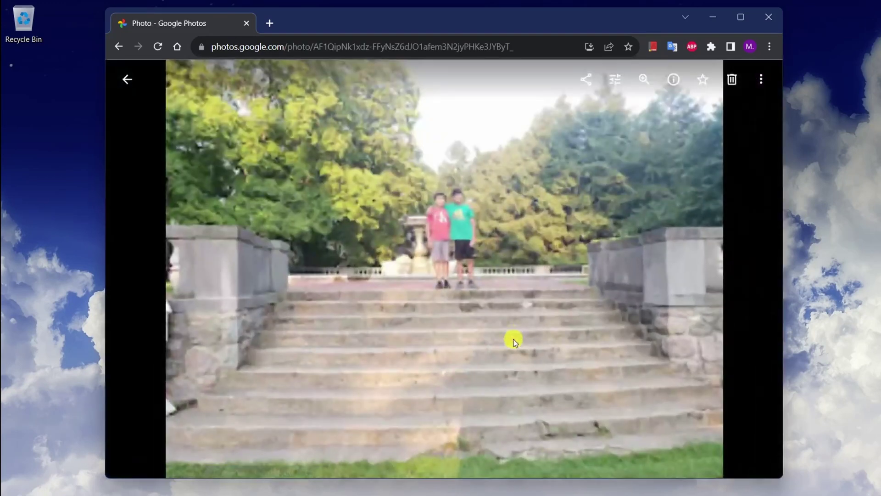
pyautogui.click(128, 79)
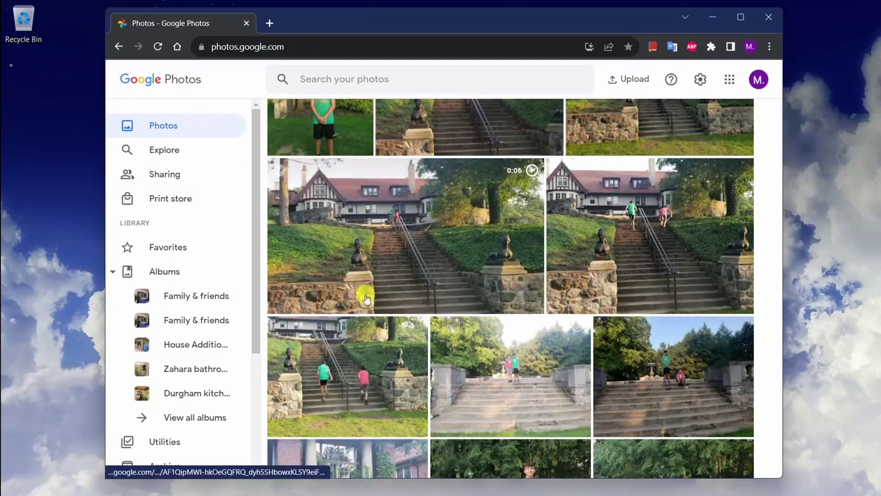
pyautogui.scroll(-3, 647, 300)
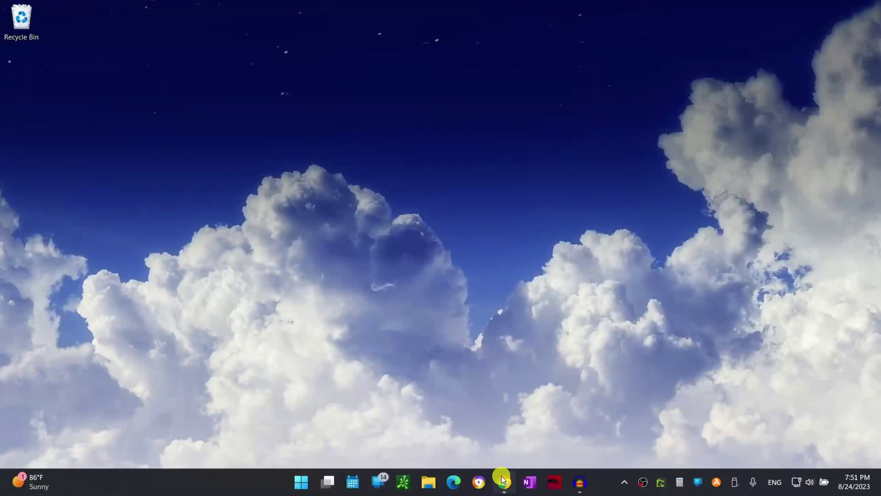
# - Return to the Google Takeout window and scroll down to its Products list
pyautogui.click(503, 481)
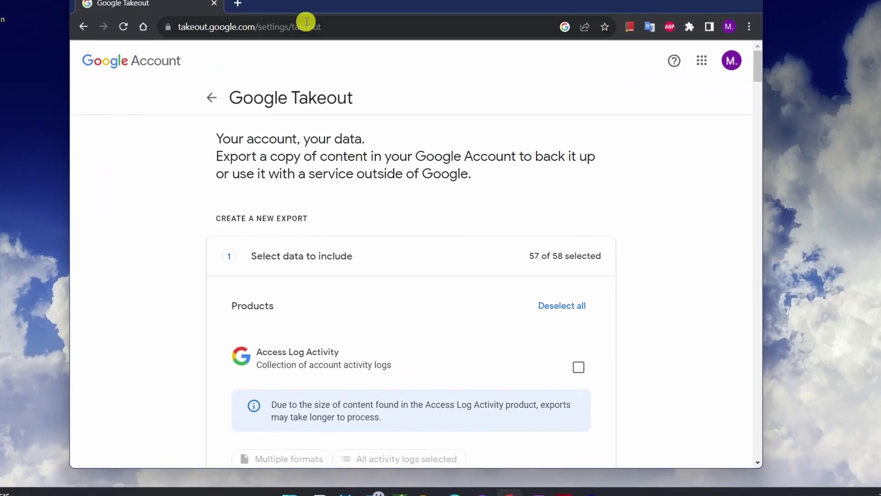
pyautogui.click(306, 23)
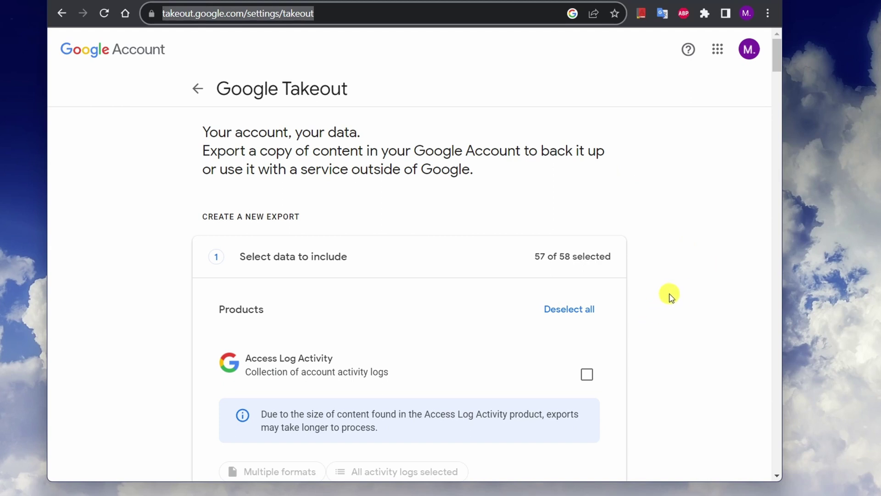
pyautogui.scroll(-1, 671, 297)
pyautogui.scroll(1, 671, 298)
pyautogui.scroll(-1, 671, 298)
pyautogui.scroll(-1, 671, 297)
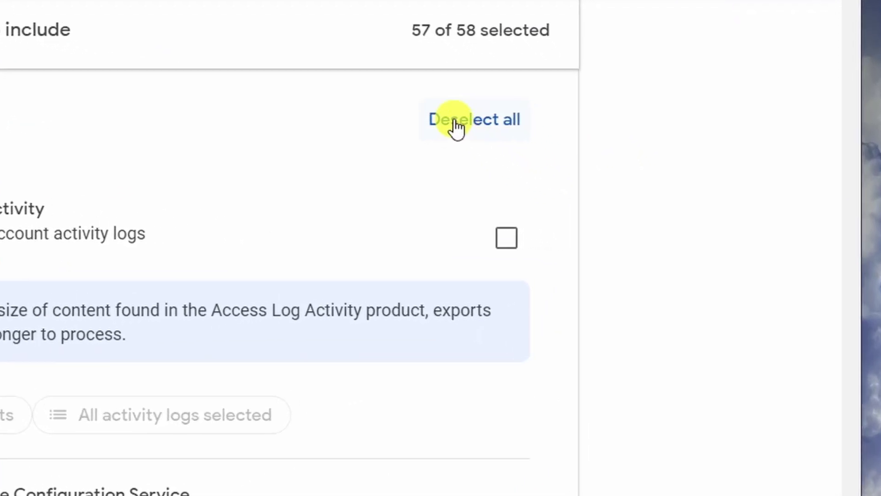
# - Deselect all products, tick only Google Photos, and review its original-plus-JSON export formats
pyautogui.click(456, 123)
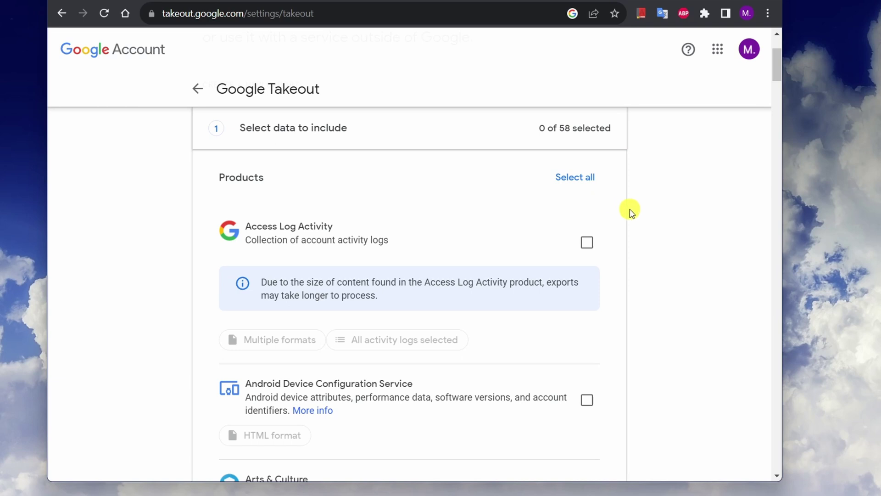
pyautogui.scroll(-4, 630, 211)
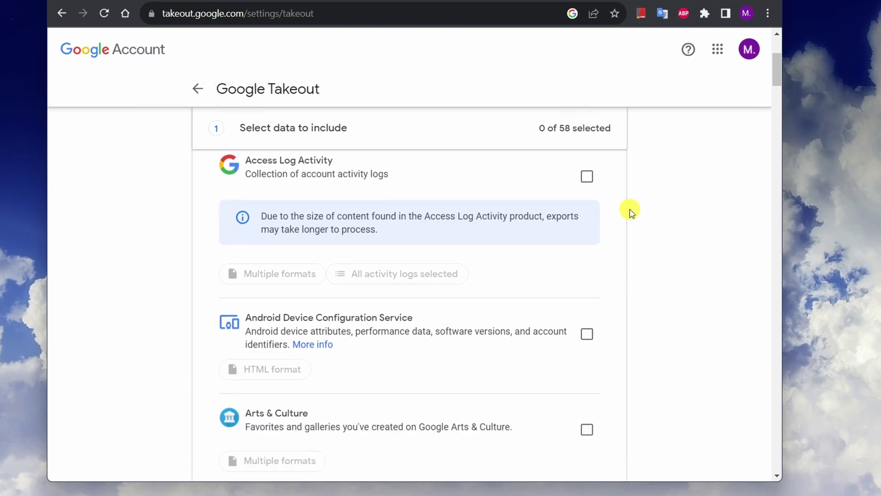
pyautogui.scroll(-13, 630, 211)
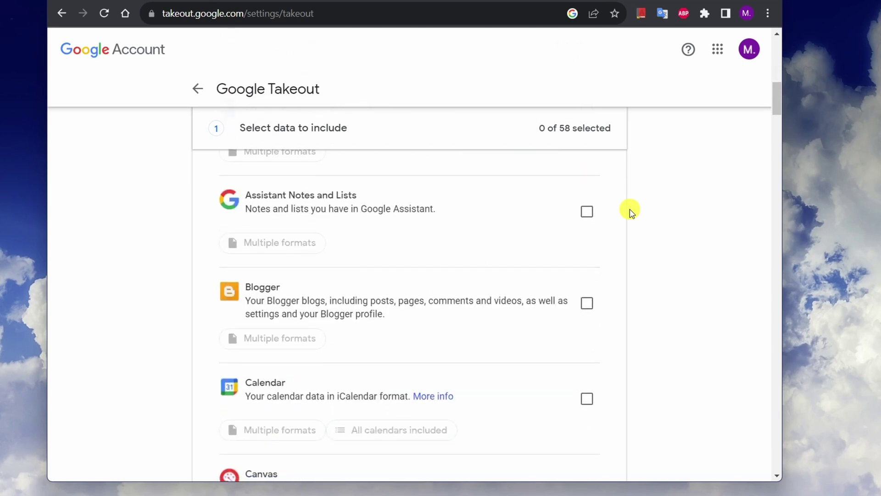
pyautogui.scroll(-18, 630, 211)
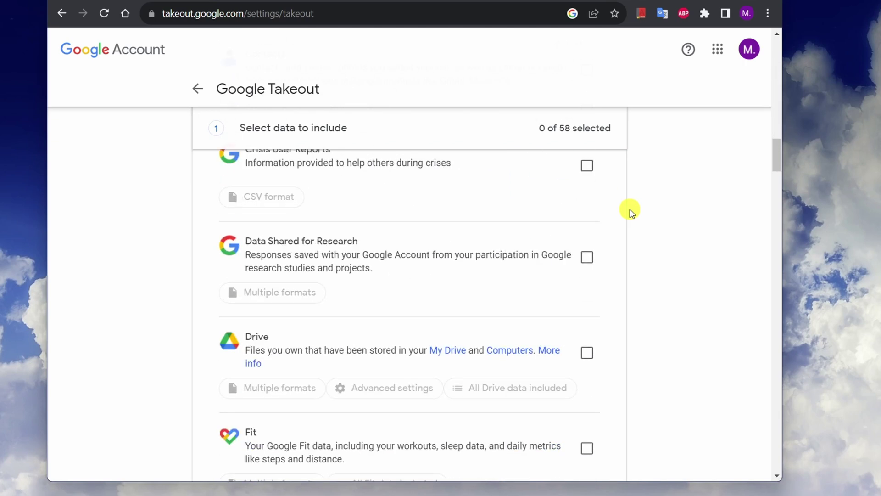
pyautogui.scroll(-15, 631, 211)
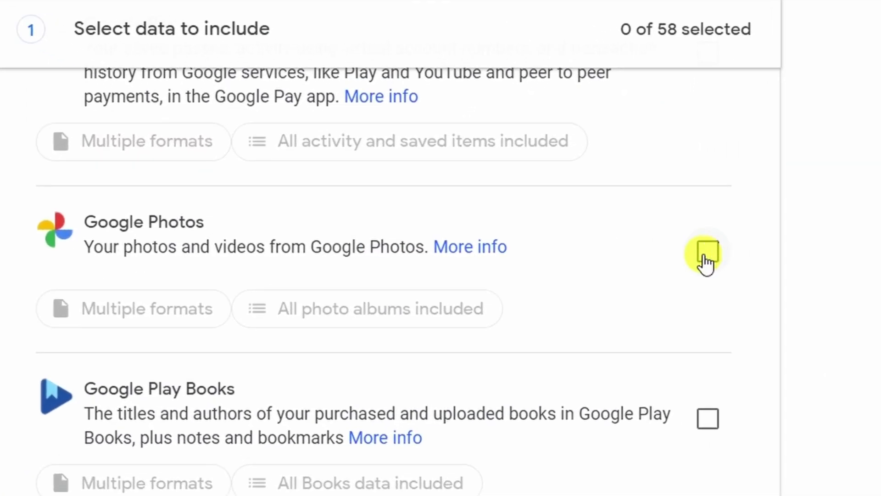
pyautogui.click(707, 254)
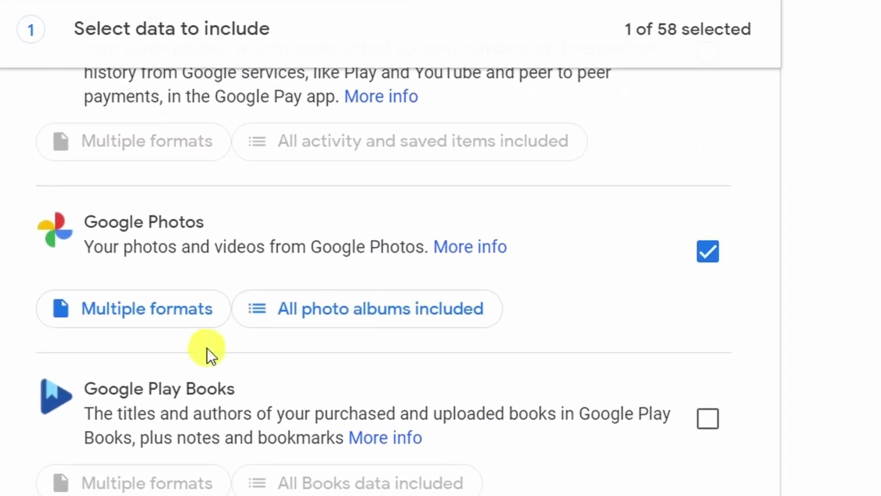
pyautogui.click(103, 319)
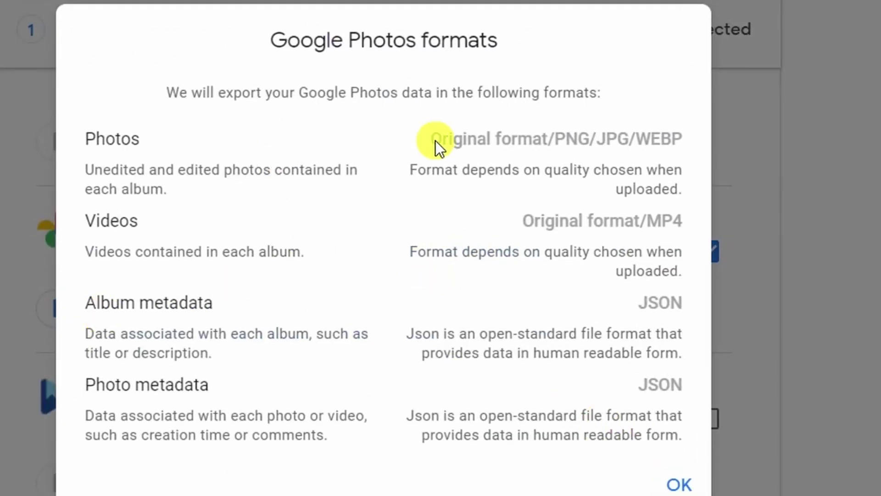
pyautogui.click(677, 483)
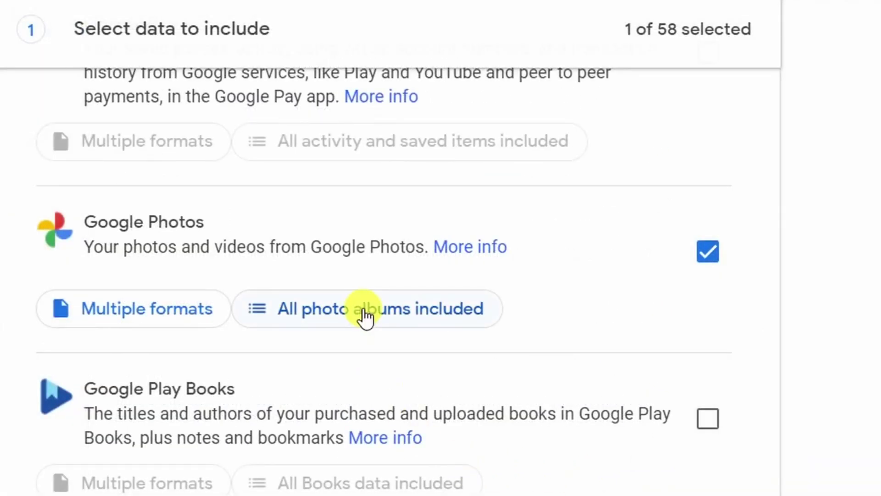
# - Keep all photo albums included in the Google Photos export and confirm with OK
pyautogui.click(366, 317)
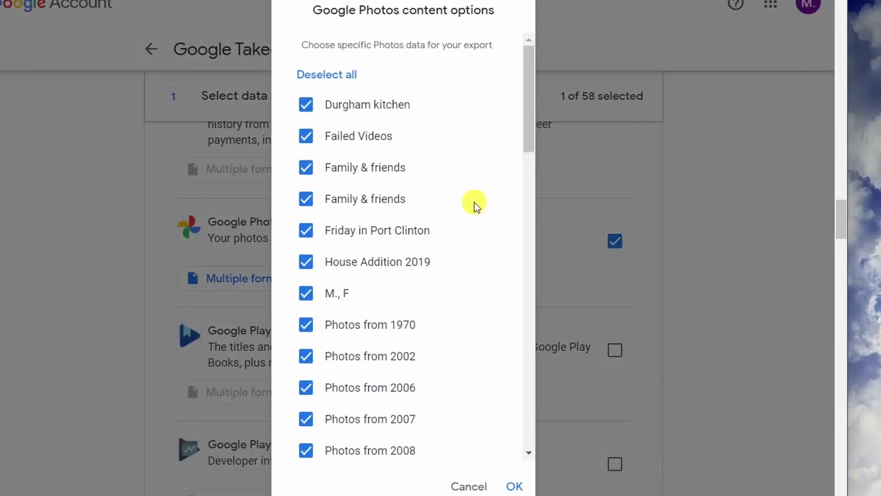
pyautogui.scroll(-10, 474, 202)
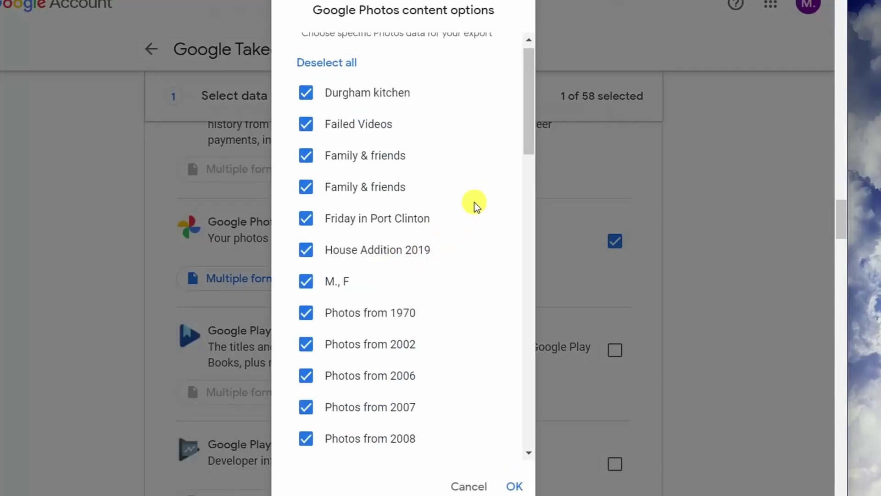
pyautogui.scroll(-4, 476, 205)
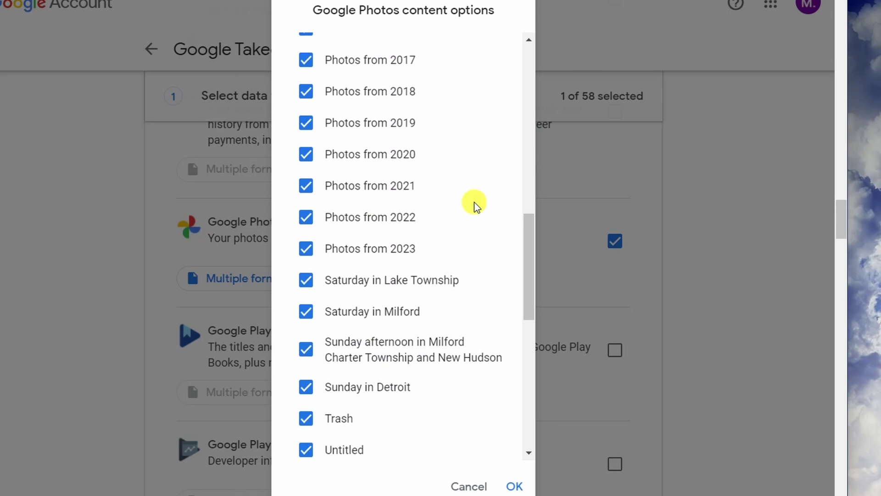
pyautogui.scroll(15, 476, 203)
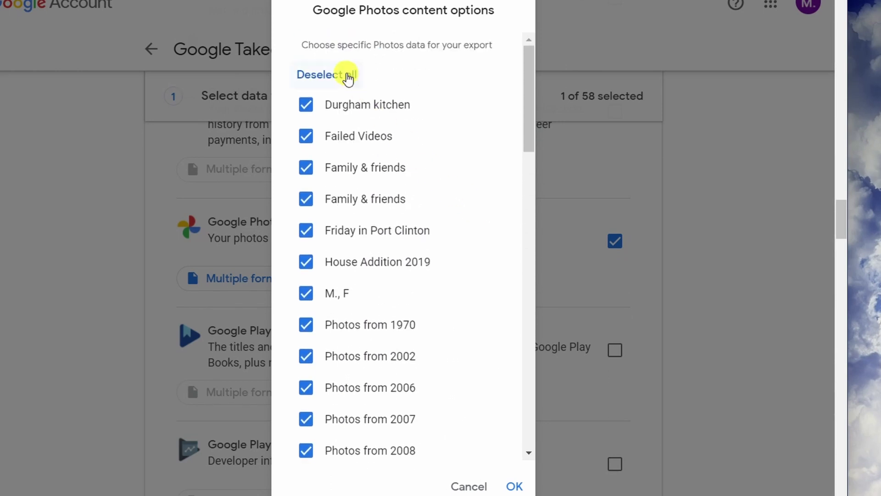
pyautogui.click(347, 75)
pyautogui.click(338, 74)
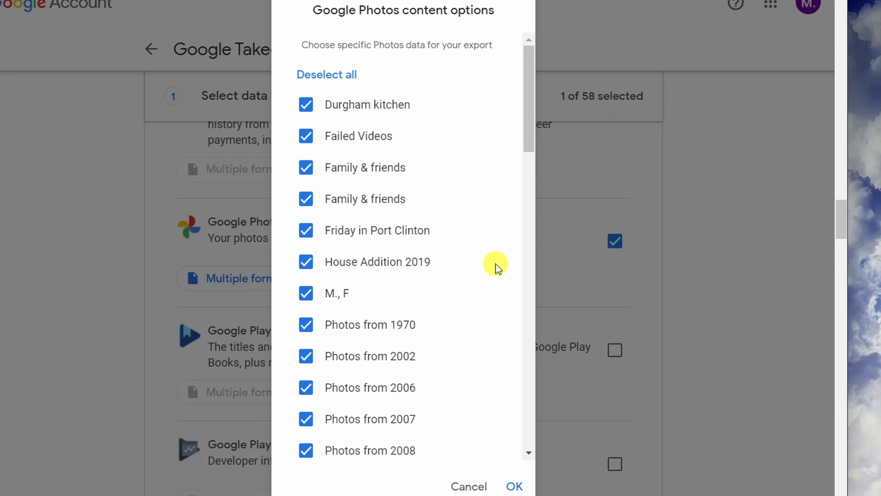
pyautogui.click(514, 488)
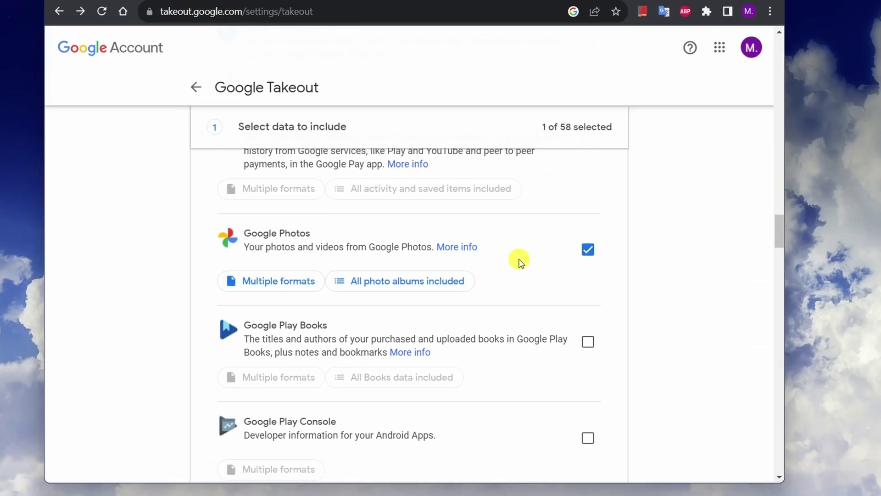
# - Advance to the file type, frequency and destination step
pyautogui.scroll(-10, 520, 259)
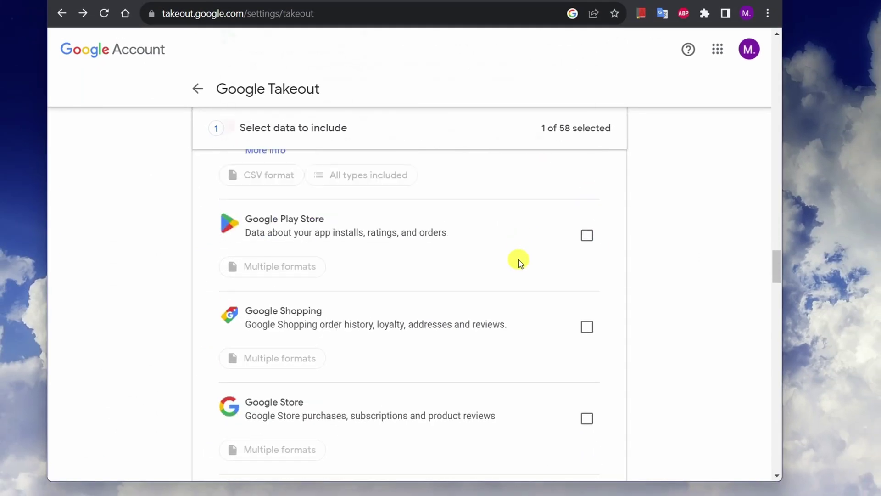
pyautogui.scroll(-3, 520, 261)
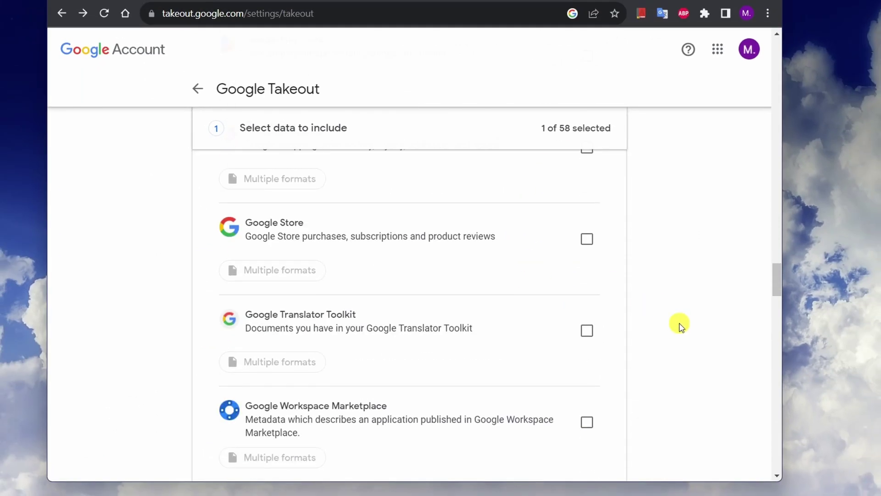
pyautogui.moveTo(776, 285); pyautogui.dragTo(775, 427)
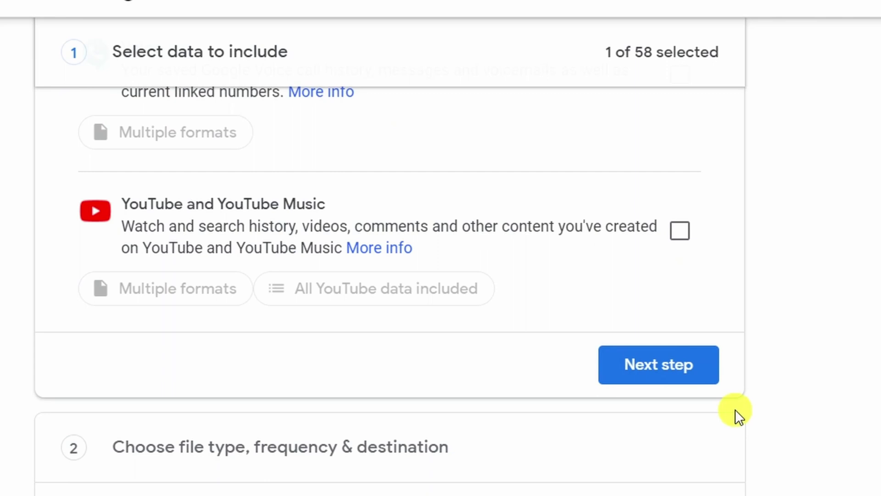
pyautogui.click(677, 381)
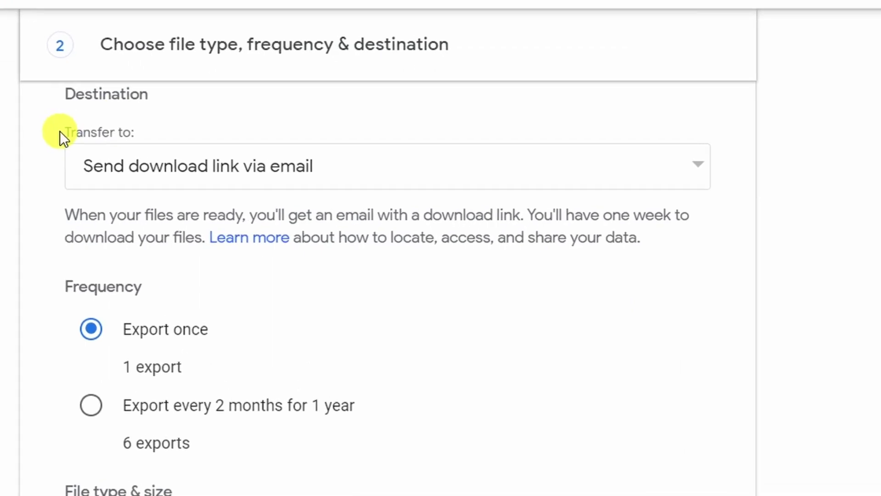
pyautogui.moveTo(64, 132); pyautogui.dragTo(132, 131)
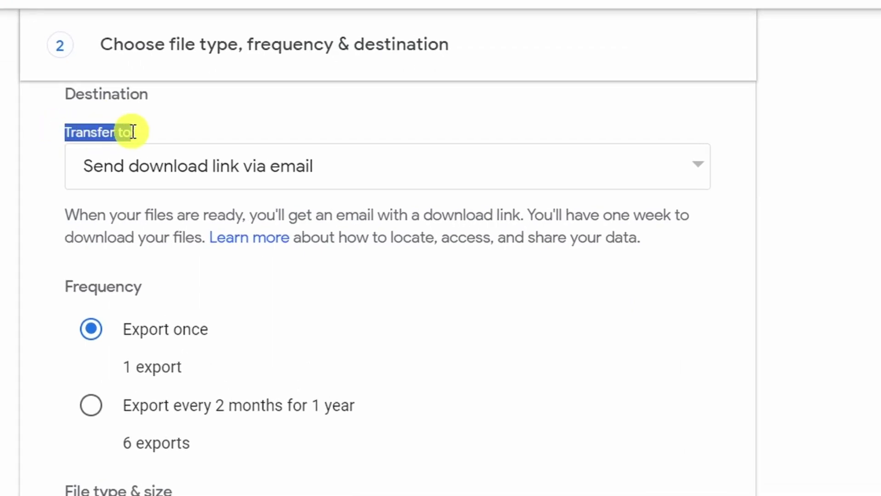
pyautogui.click(693, 184)
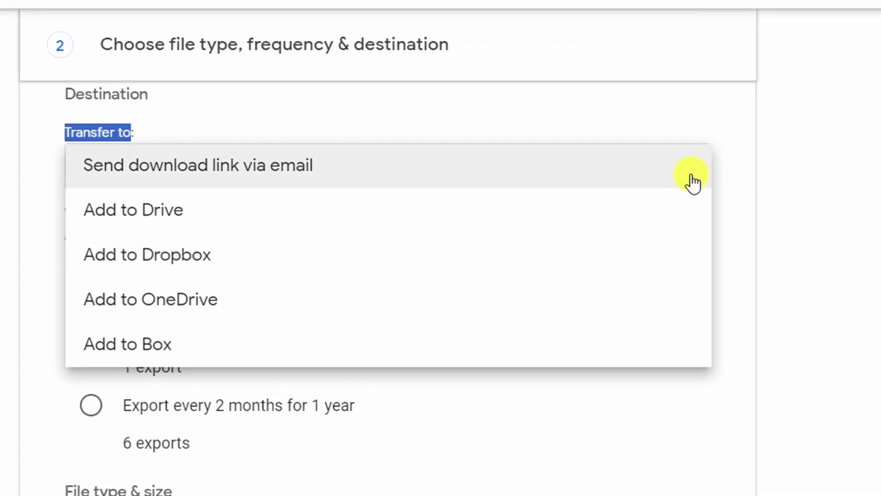
pyautogui.click(369, 173)
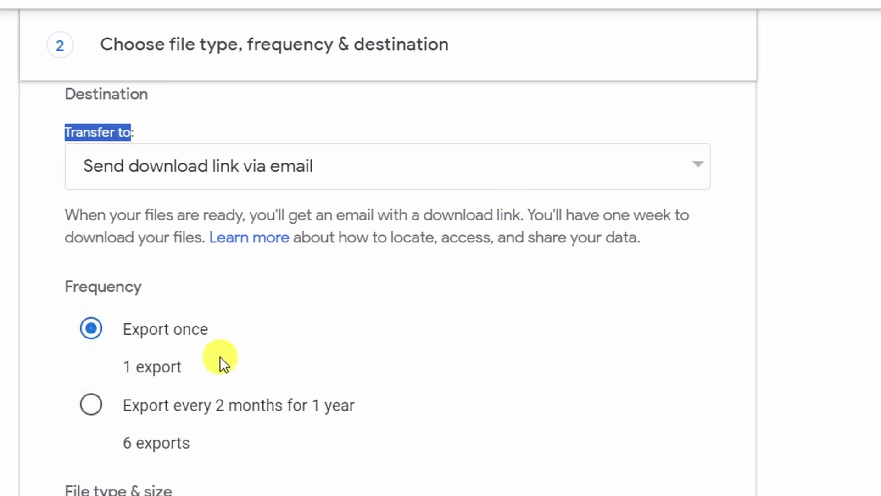
pyautogui.scroll(-3, 330, 367)
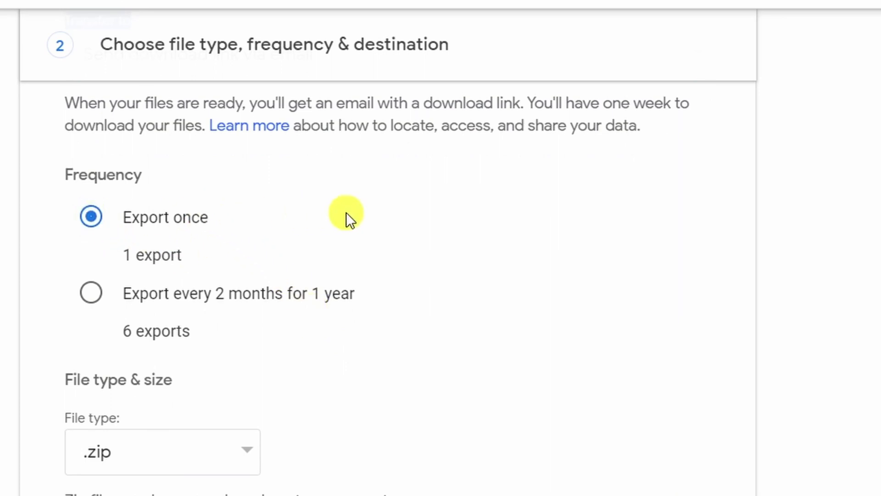
# - Keep .zip as the file type and choose a 2 GB archive split size
pyautogui.scroll(-3, 363, 212)
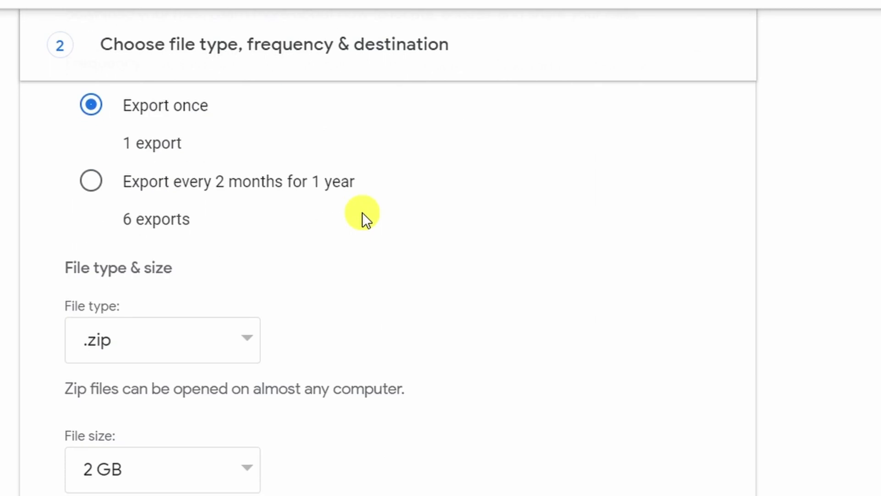
pyautogui.click(244, 345)
pyautogui.click(193, 349)
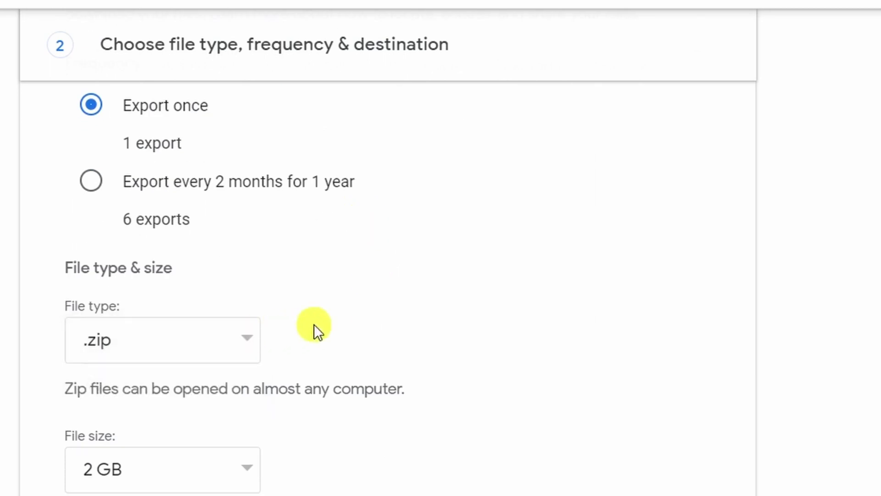
pyautogui.scroll(-3, 363, 322)
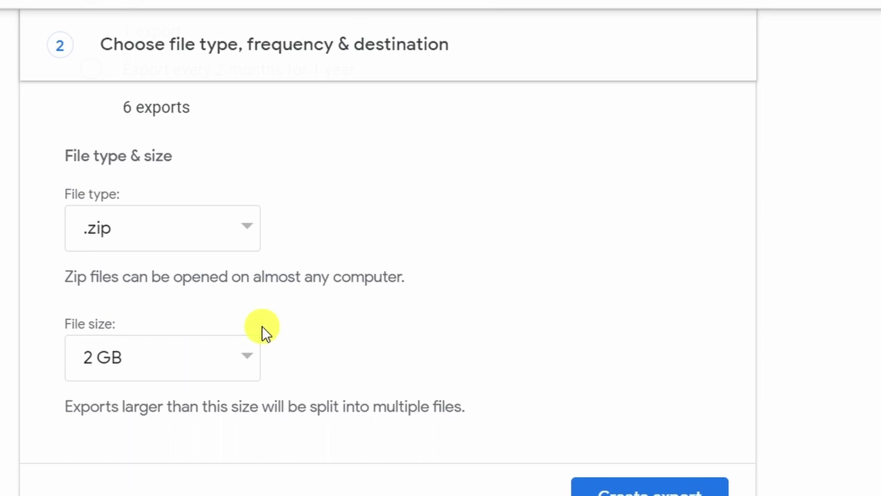
pyautogui.scroll(-2, 250, 364)
pyautogui.click(246, 299)
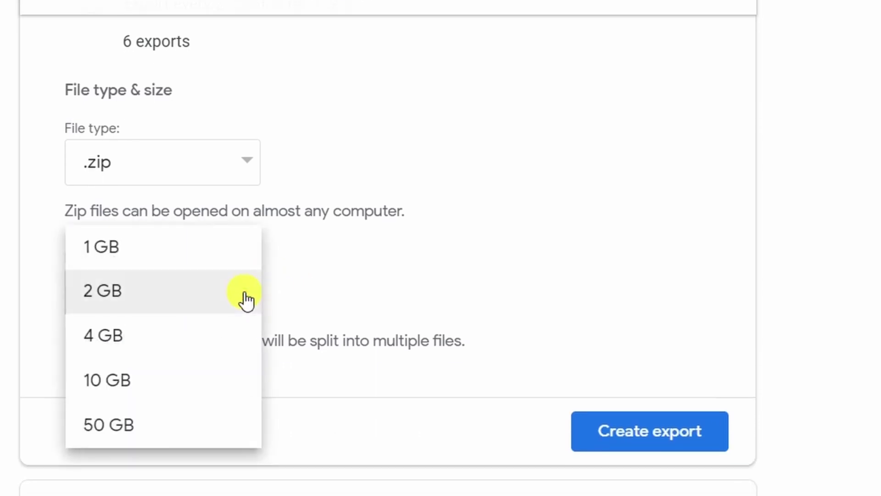
pyautogui.click(131, 296)
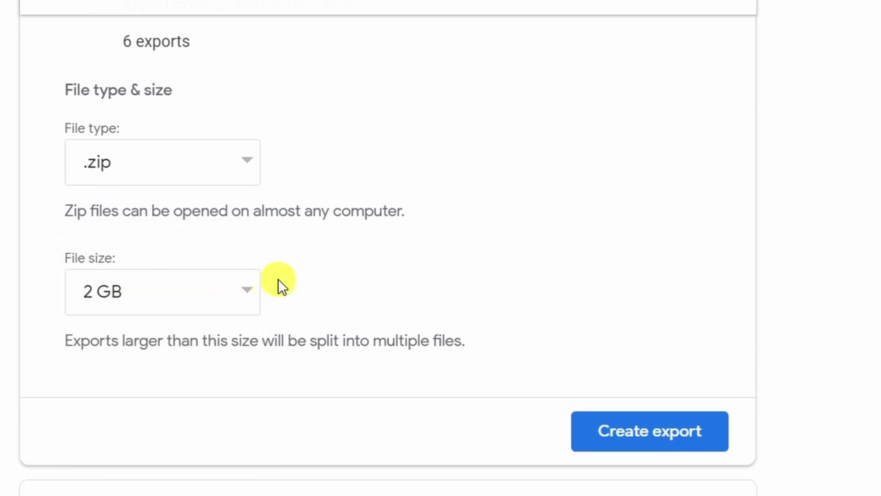
pyautogui.scroll(-2, 313, 274)
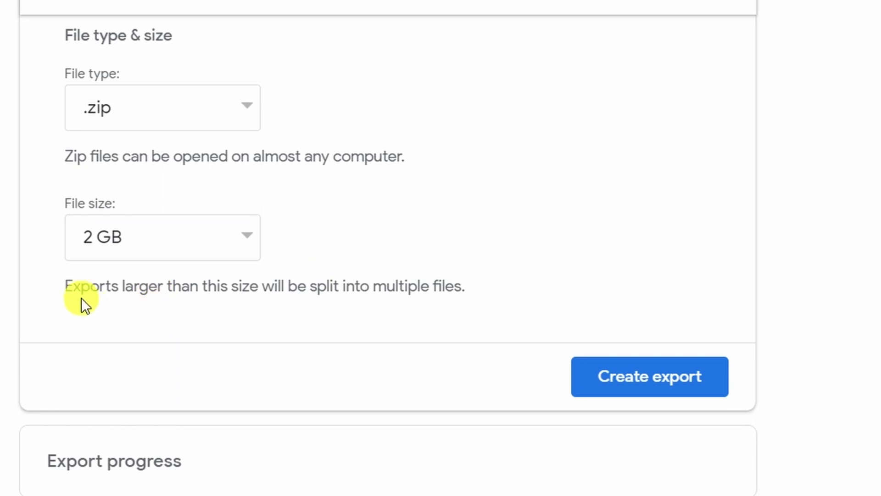
pyautogui.moveTo(74, 288); pyautogui.dragTo(475, 289)
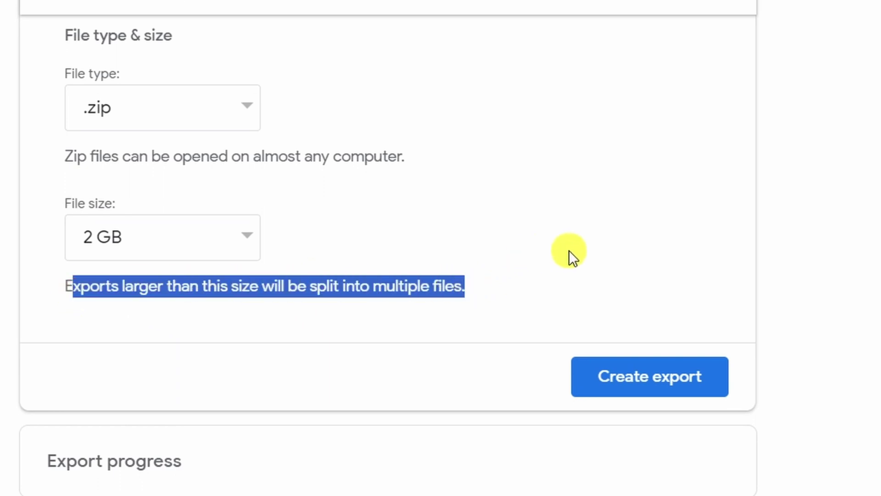
# - Create the Google Photos export and highlight the note about the completion email
pyautogui.click(635, 385)
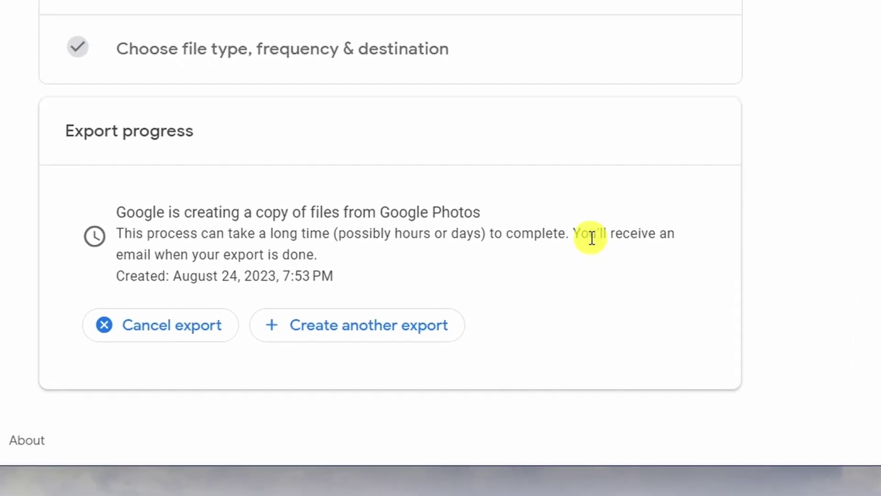
pyautogui.moveTo(570, 233); pyautogui.dragTo(664, 271)
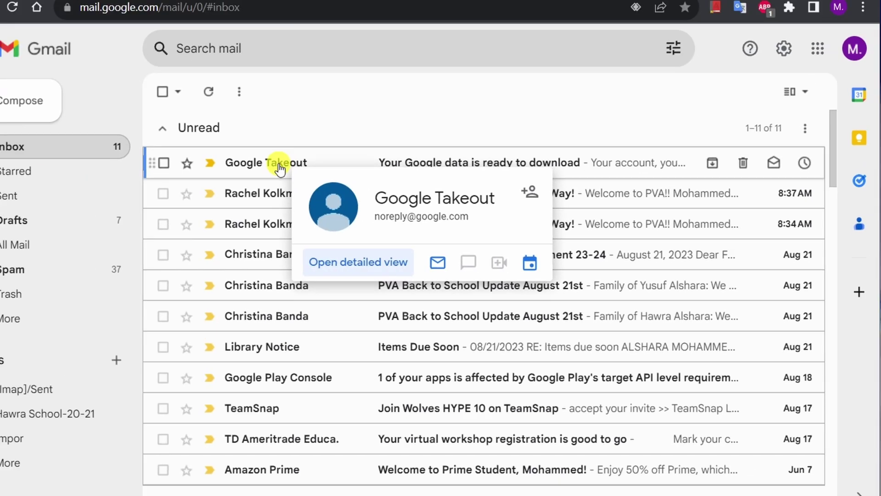
# - Open the Takeout ready-to-download email and follow its Download 1 of 77 link
pyautogui.click(183, 140)
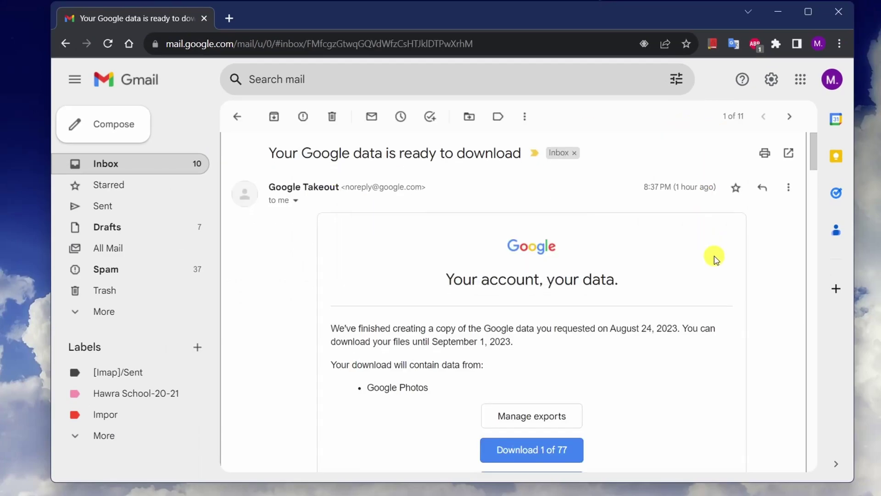
pyautogui.scroll(-2, 714, 257)
pyautogui.scroll(-4, 717, 285)
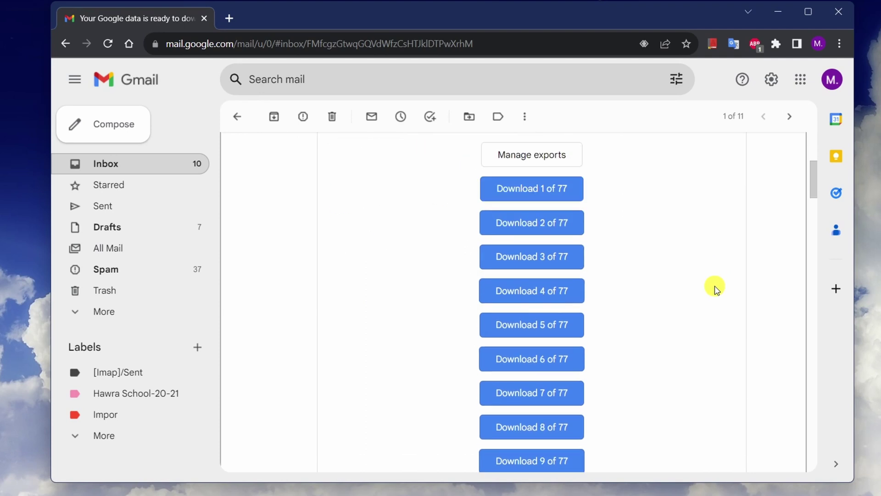
pyautogui.scroll(-10, 717, 288)
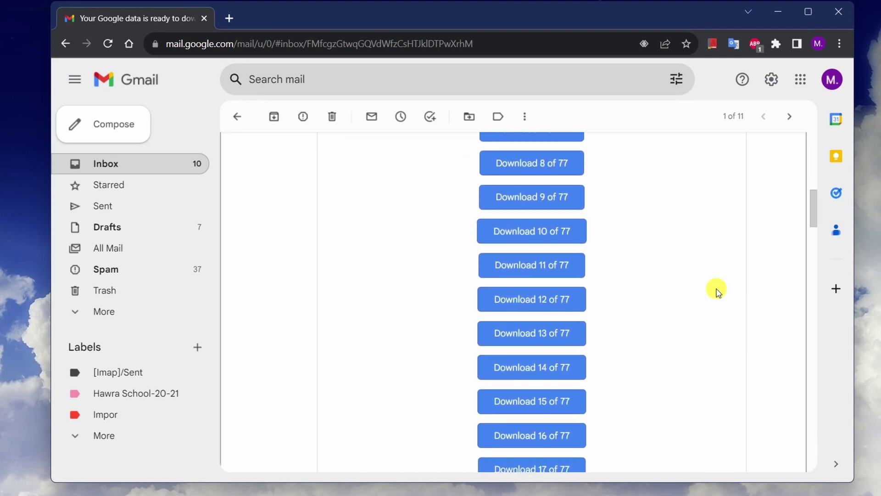
pyautogui.scroll(-16, 719, 292)
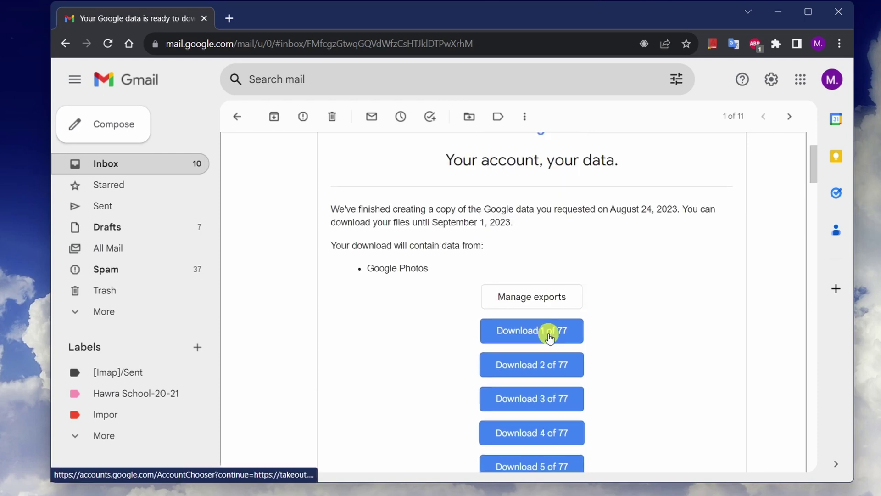
pyautogui.click(549, 334)
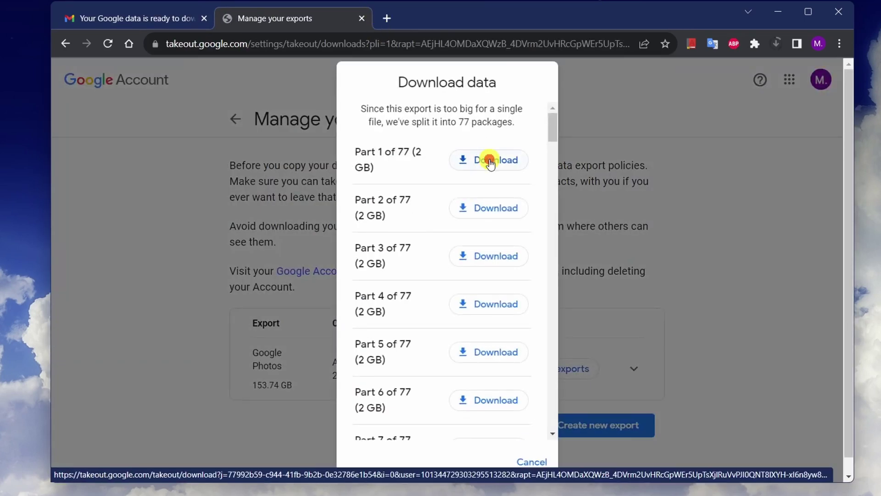
# - Download Part 1 of 77 (takeout-20230824T235313Z-001.zip) and minimise the browser
pyautogui.click(488, 162)
pyautogui.click(779, 43)
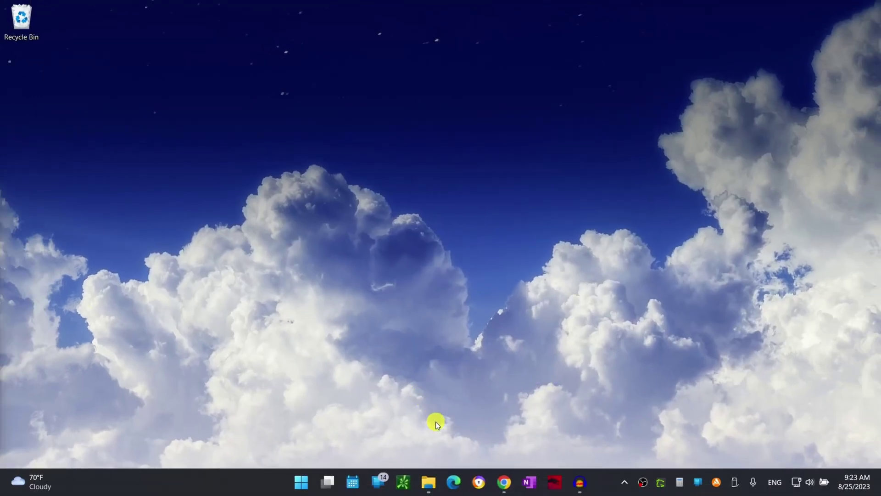
# - Open the downloaded takeout zip and navigate to Takeout > Google Photos > Friday in Port Clinton
pyautogui.click(424, 486)
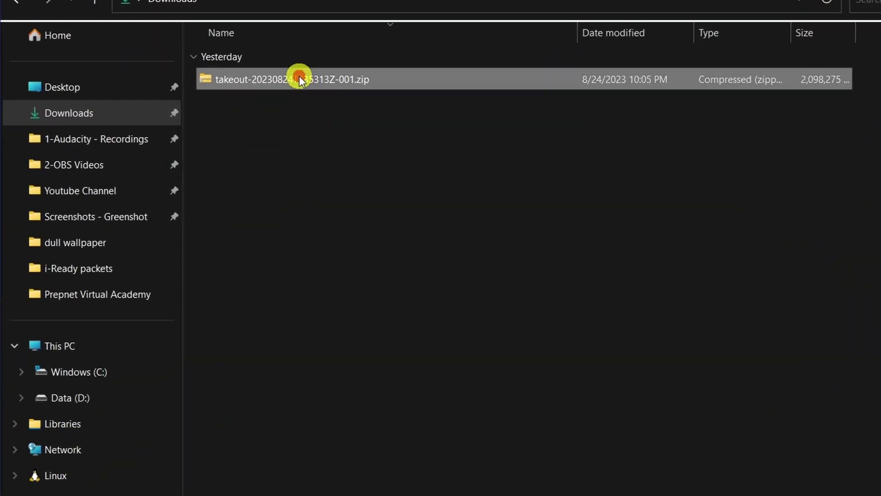
pyautogui.doubleClick(330, 122)
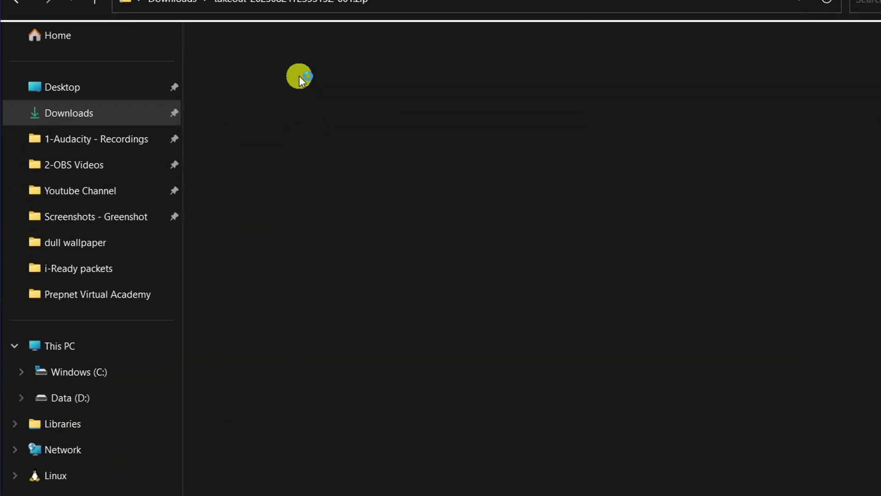
pyautogui.doubleClick(246, 68)
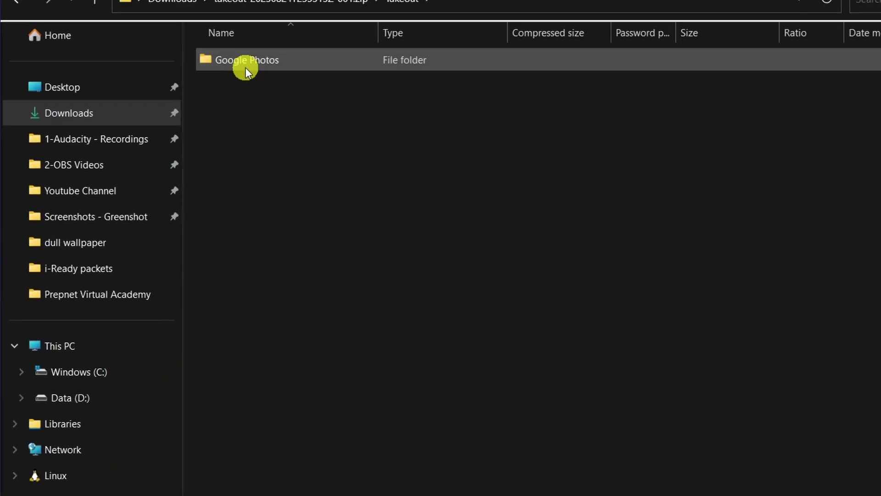
pyautogui.doubleClick(246, 67)
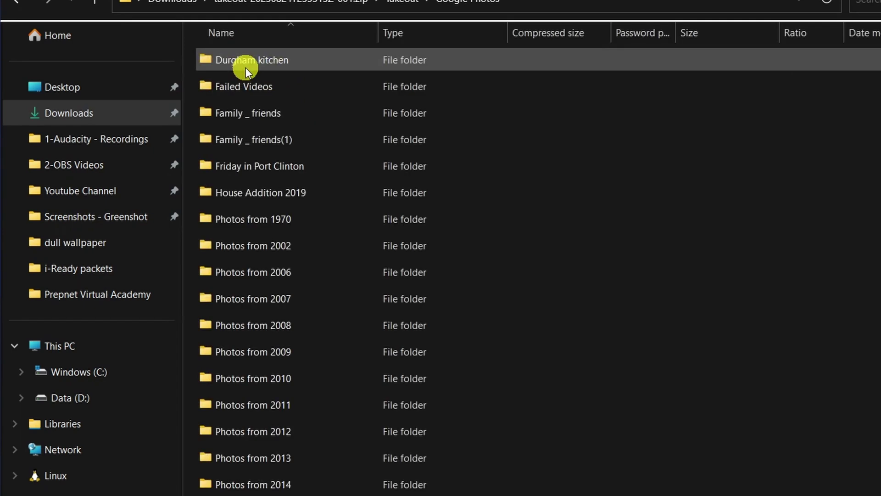
pyautogui.doubleClick(299, 169)
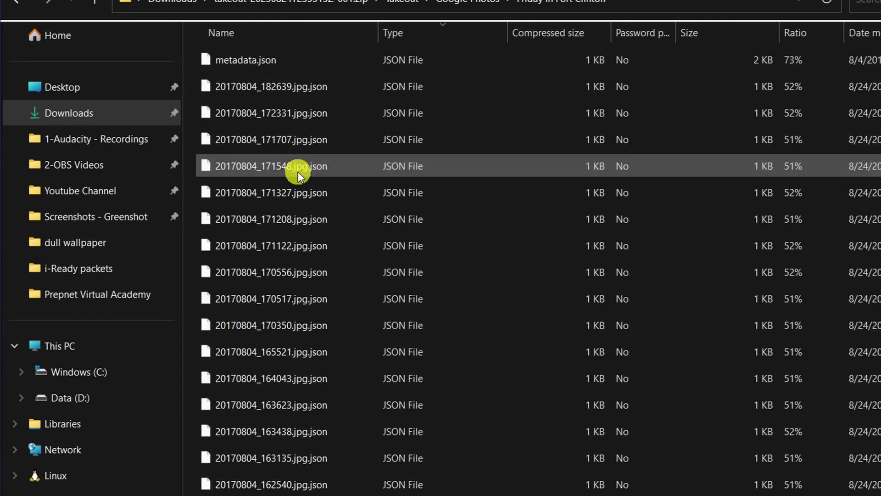
# - Inspect the JSON metadata files and sort the album folder by type
pyautogui.click(339, 88)
pyautogui.click(341, 114)
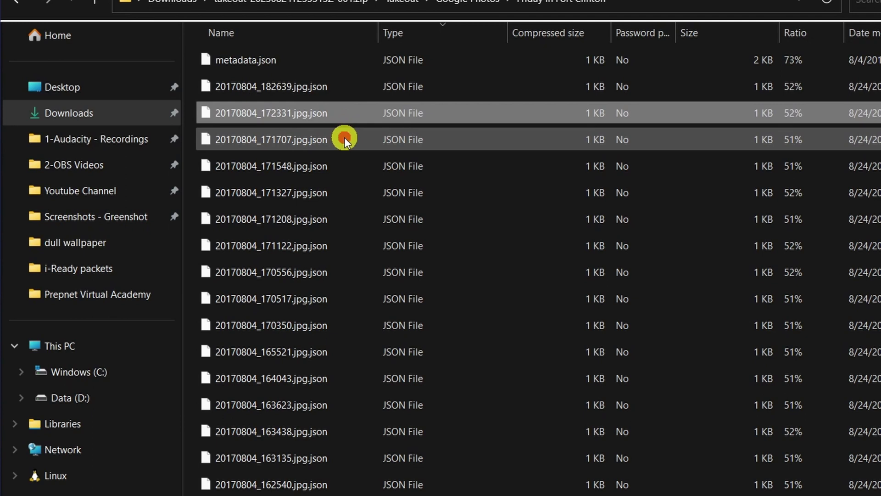
pyautogui.click(344, 137)
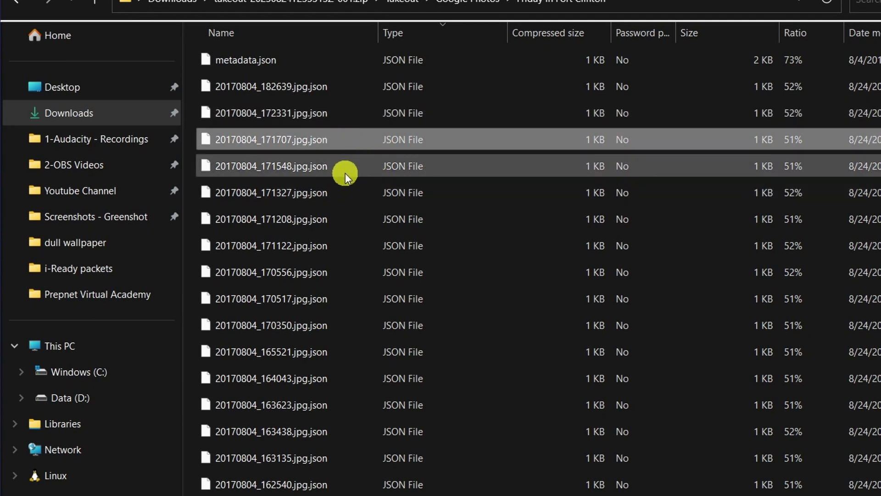
pyautogui.click(401, 37)
pyautogui.scroll(5, 388, 124)
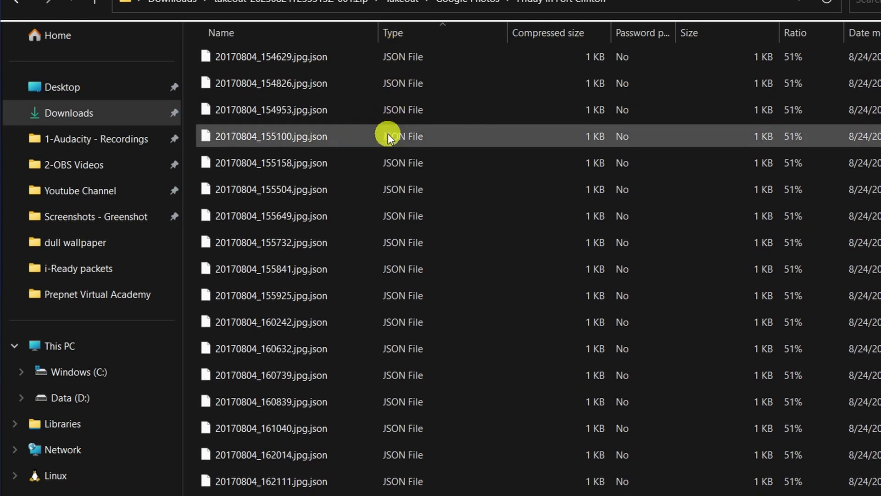
pyautogui.scroll(15, 415, 64)
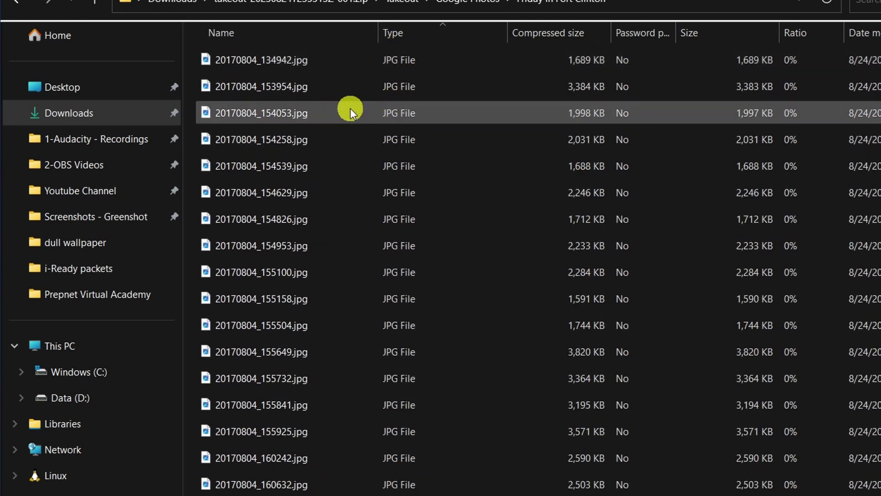
# - View 20170804_153954.jpg, 20170804_154258.jpg and 20170804_154629.jpg in Photos, closing each
pyautogui.doubleClick(328, 87)
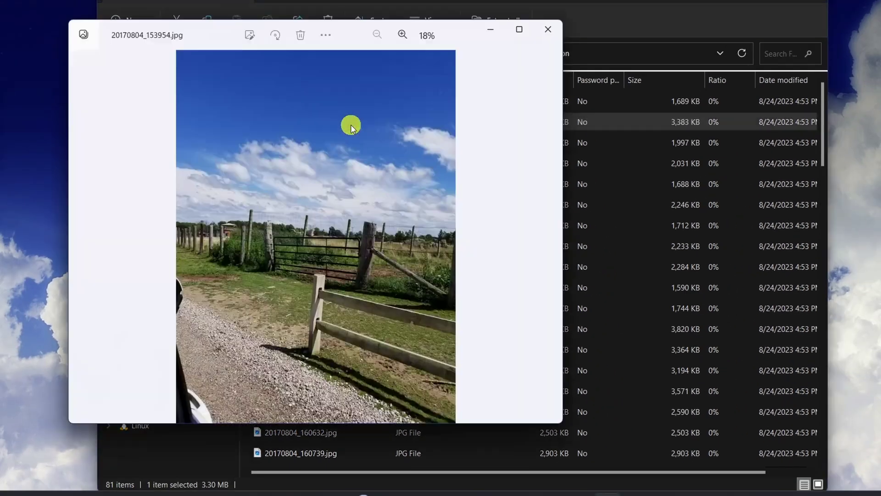
pyautogui.click(548, 29)
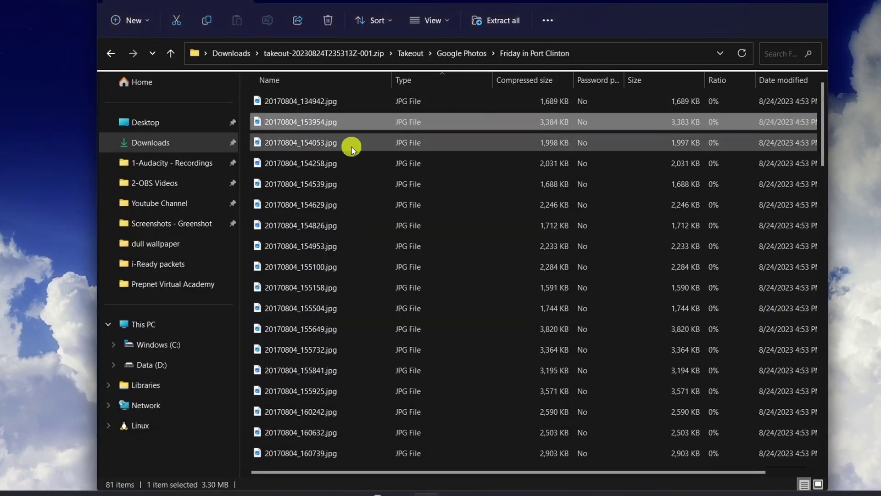
pyautogui.doubleClick(342, 161)
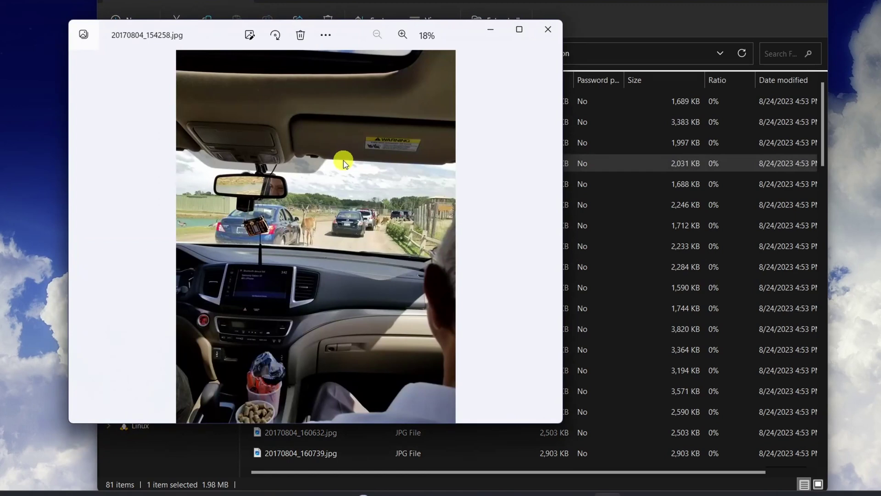
pyautogui.click(545, 40)
pyautogui.doubleClick(357, 204)
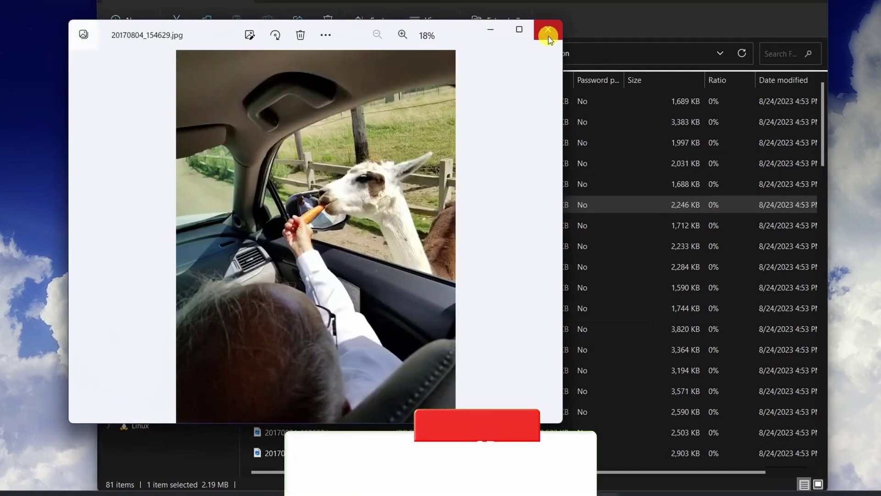
pyautogui.click(548, 33)
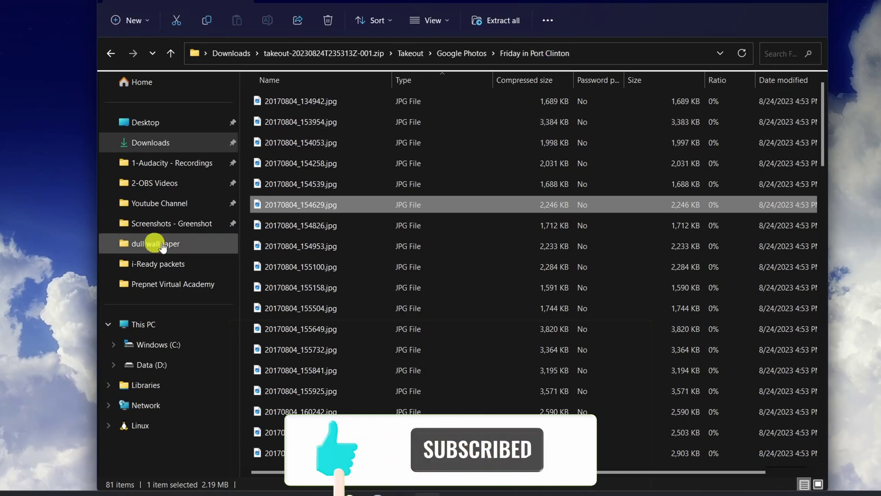